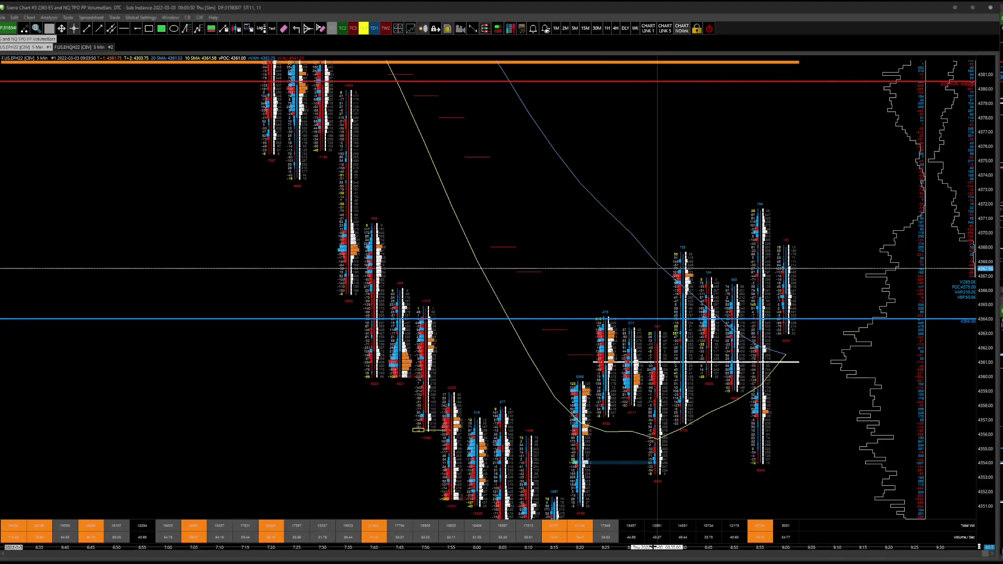
- Briefly resize and restore the volume strip, then show the ES 5-minute chart's applied studies list
{"action": "scroll", "coordinate": [334, 508], "scroll_direction": "up", "scroll_amount": 3}
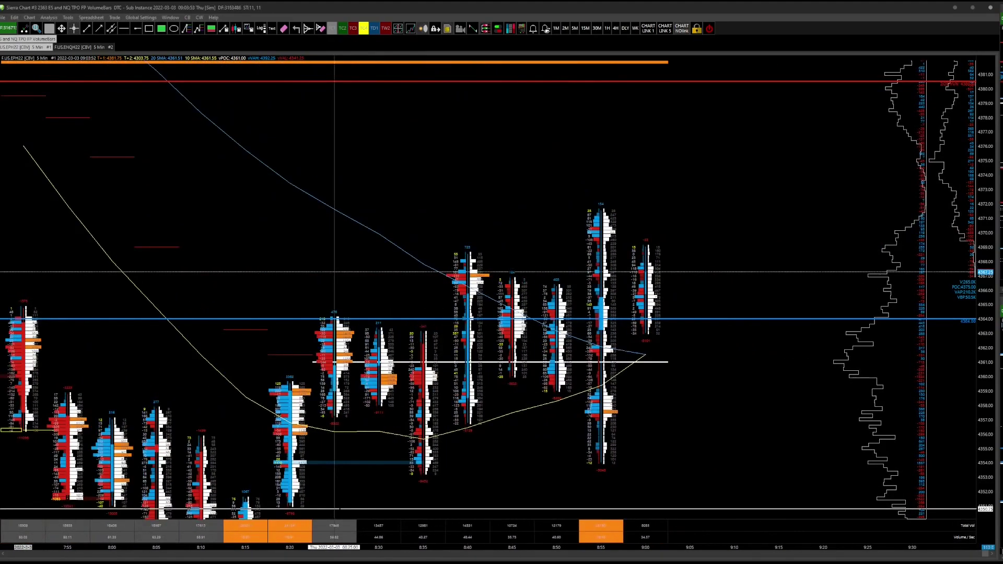
{"action": "scroll", "coordinate": [335, 508], "scroll_direction": "down", "scroll_amount": 5}
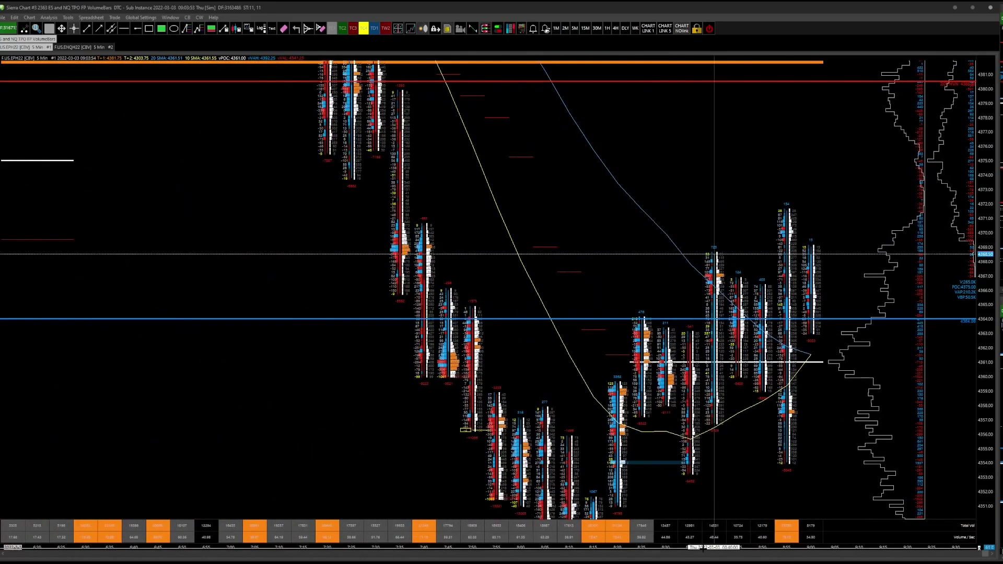
{"action": "scroll", "coordinate": [704, 549], "scroll_direction": "down", "scroll_amount": 2}
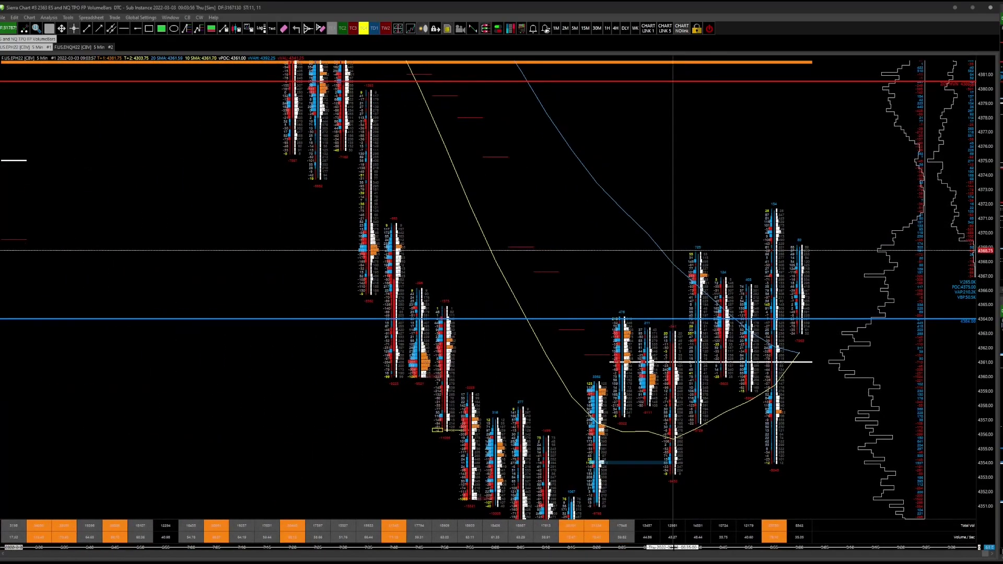
{"action": "left_click_drag", "start_coordinate": [673, 520], "coordinate": [673, 538]}
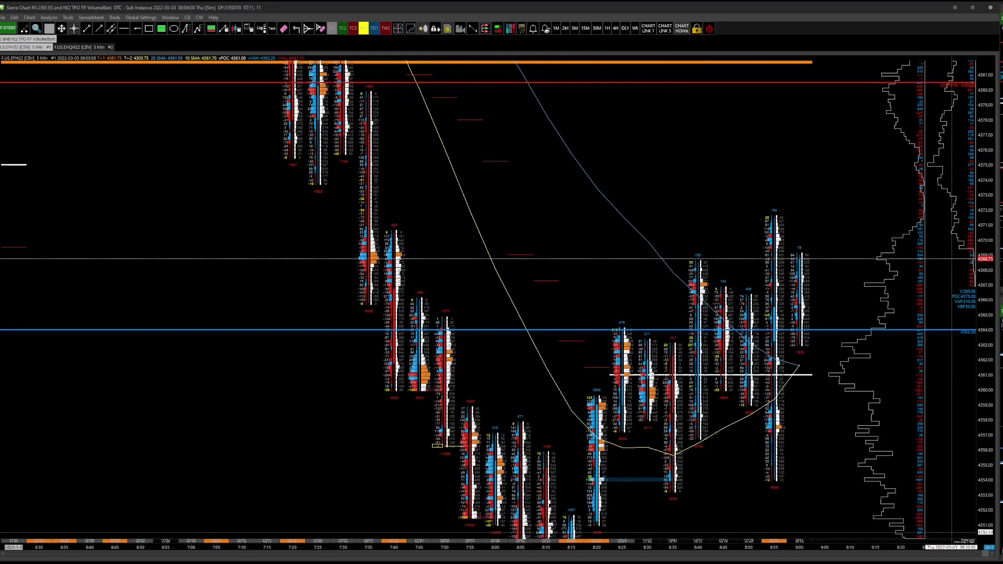
{"action": "left_click_drag", "start_coordinate": [673, 538], "coordinate": [673, 524]}
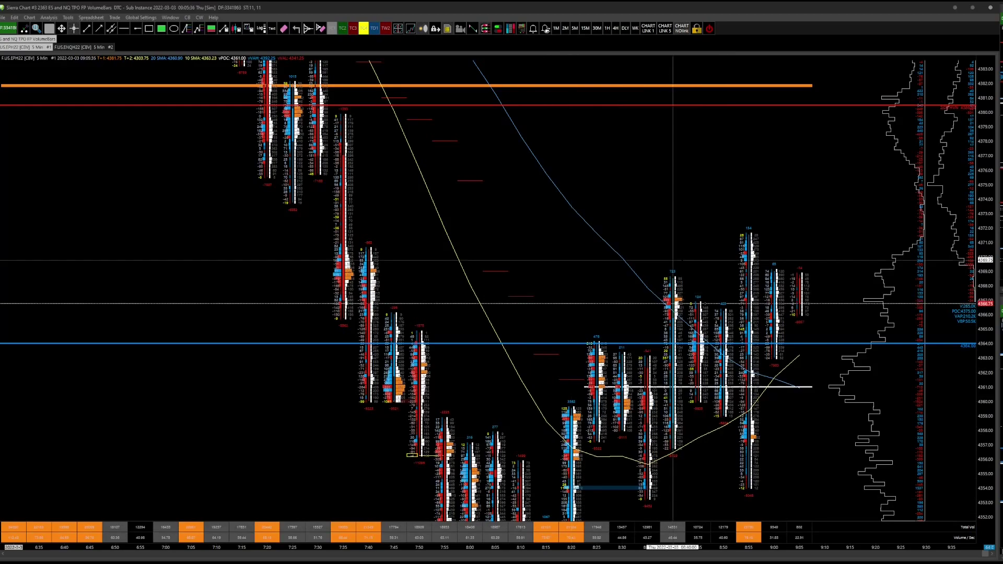
{"action": "right_click", "coordinate": [657, 215]}
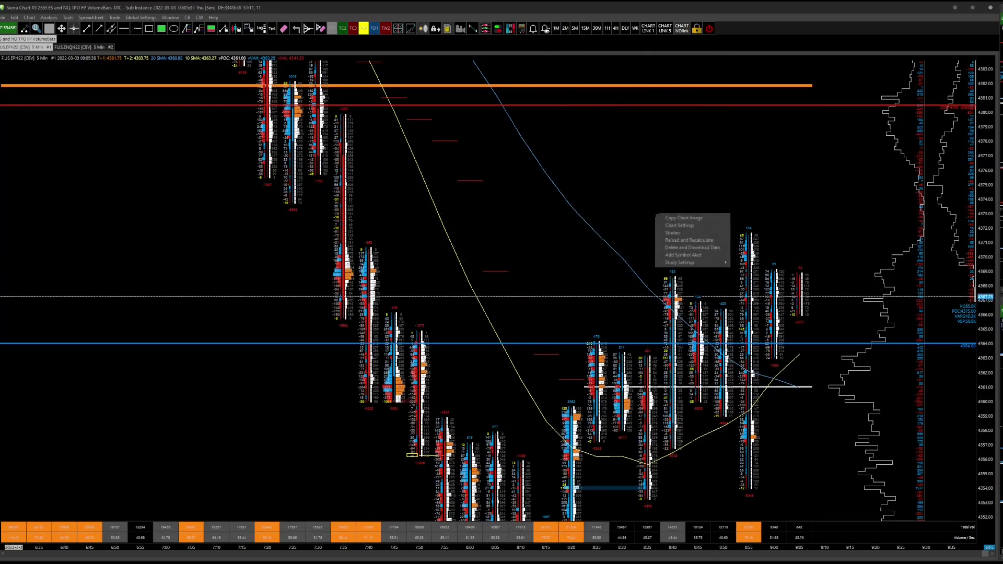
{"action": "left_click", "coordinate": [673, 232]}
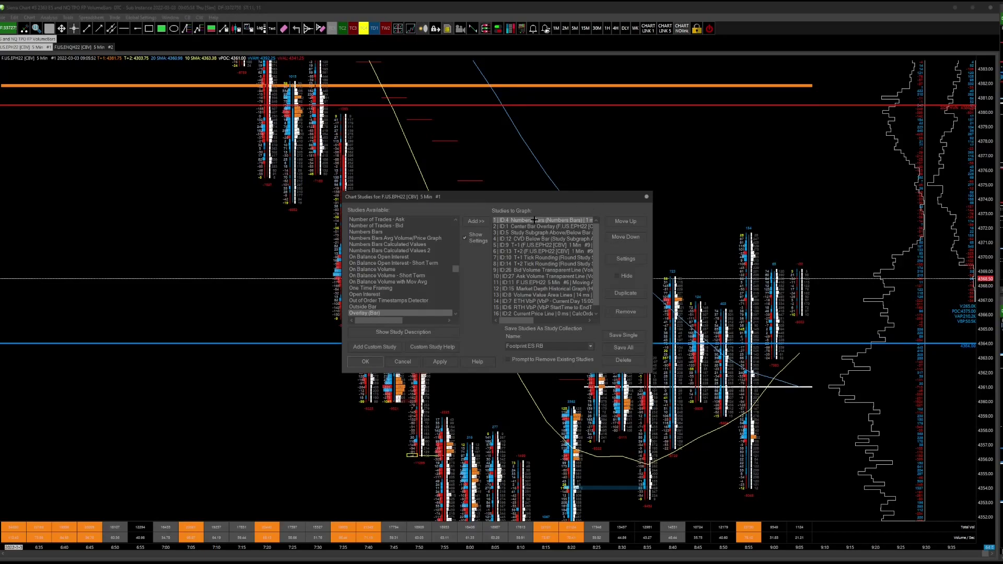
- Open the Numbers Bars settings and widen the Input Value column so full values show
{"action": "left_click", "coordinate": [634, 259]}
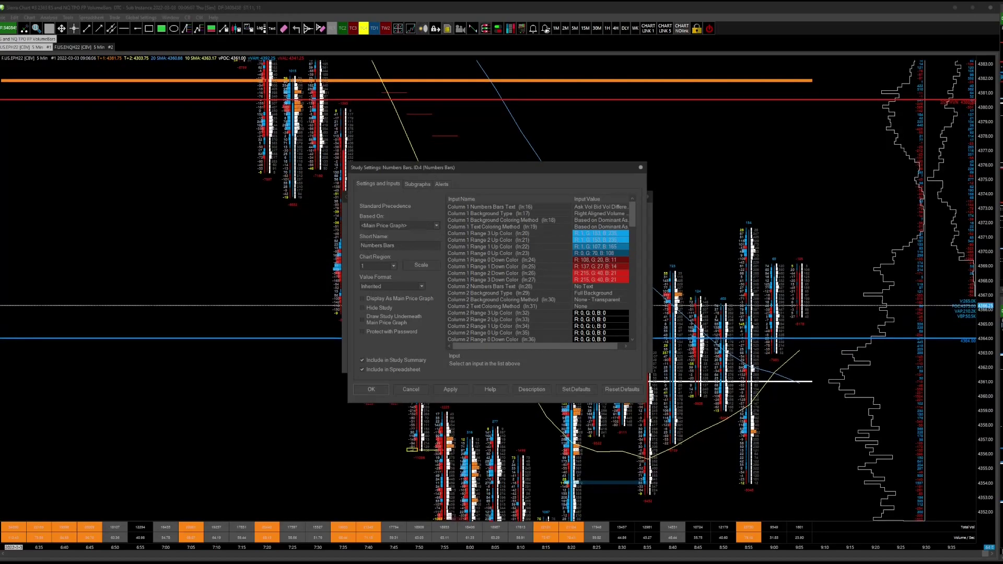
{"action": "left_click_drag", "start_coordinate": [558, 206], "coordinate": [495, 205]}
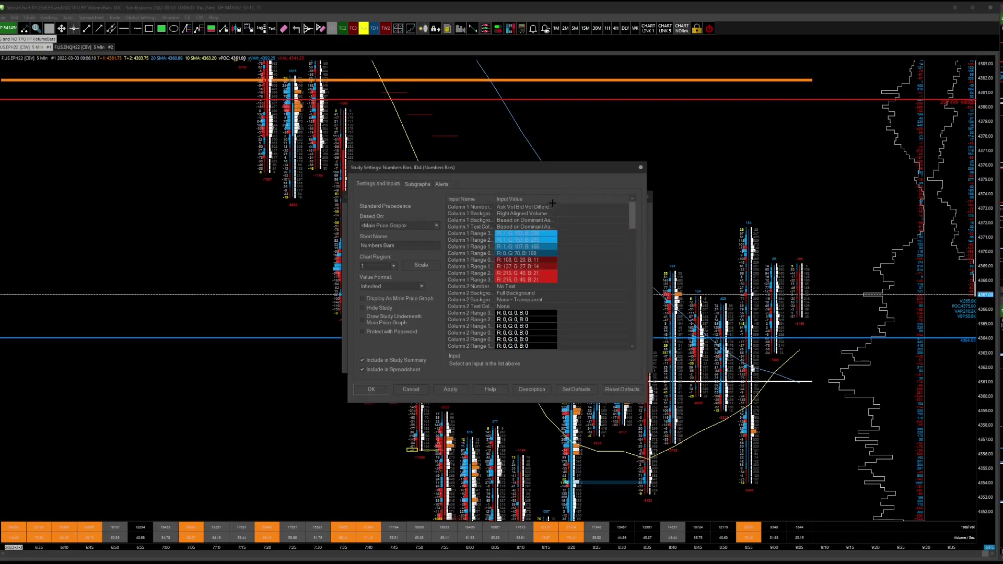
{"action": "left_click_drag", "start_coordinate": [624, 199], "coordinate": [627, 199]}
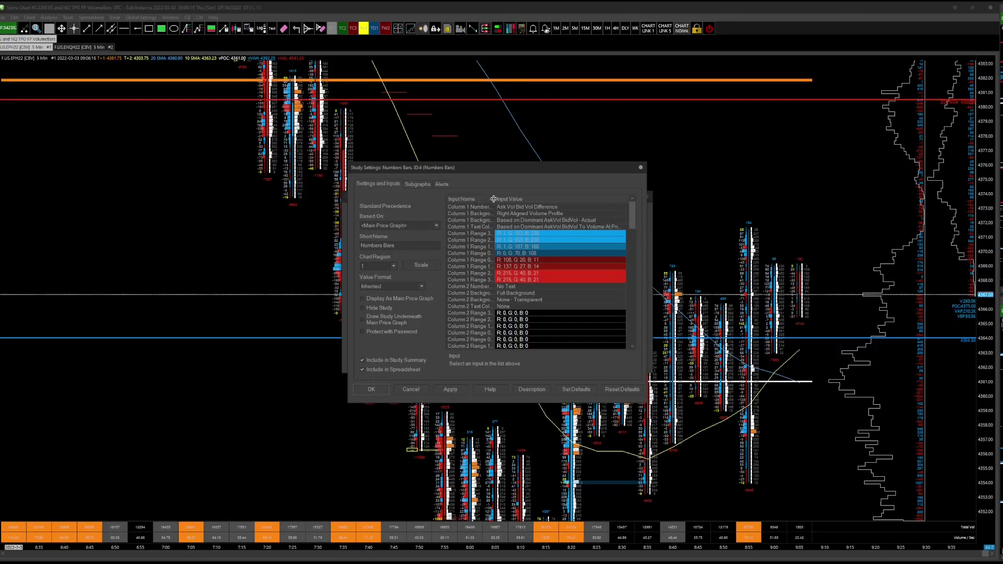
{"action": "left_click_drag", "start_coordinate": [493, 199], "coordinate": [474, 200]}
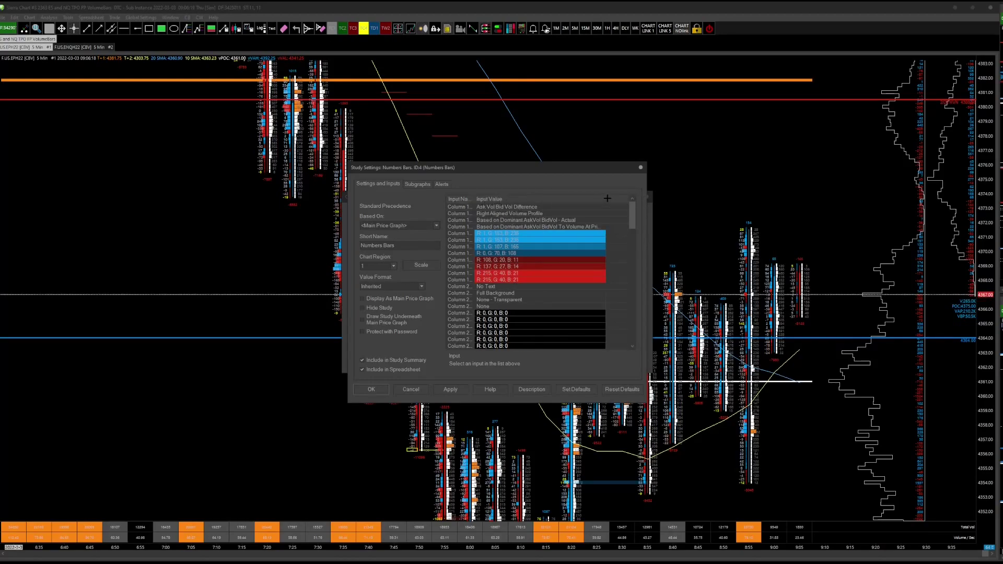
{"action": "left_click_drag", "start_coordinate": [607, 198], "coordinate": [623, 199]}
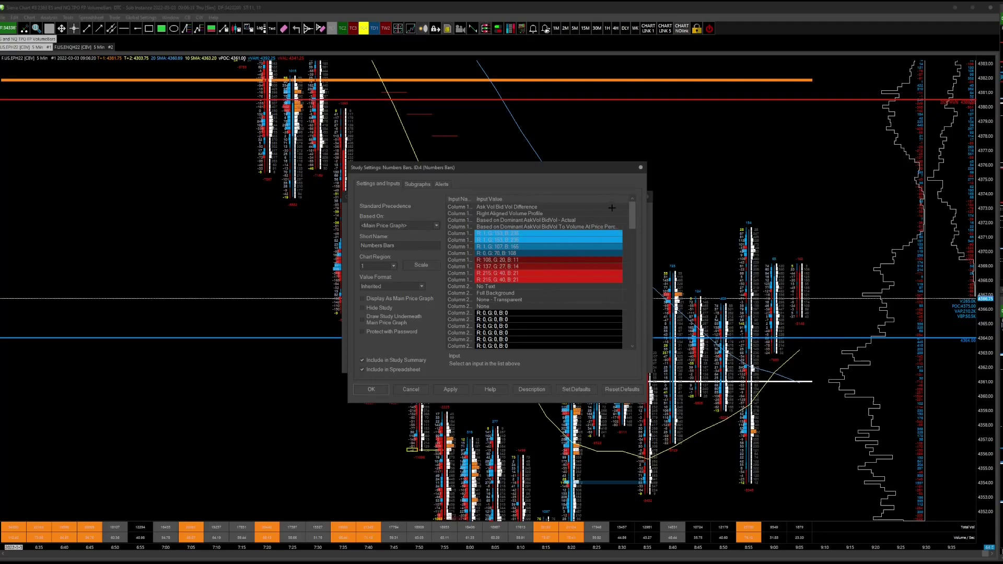
- Review the Column 1 Text Coloring Method options without changing them, then rewiden Input Name
{"action": "left_click", "coordinate": [564, 227]}
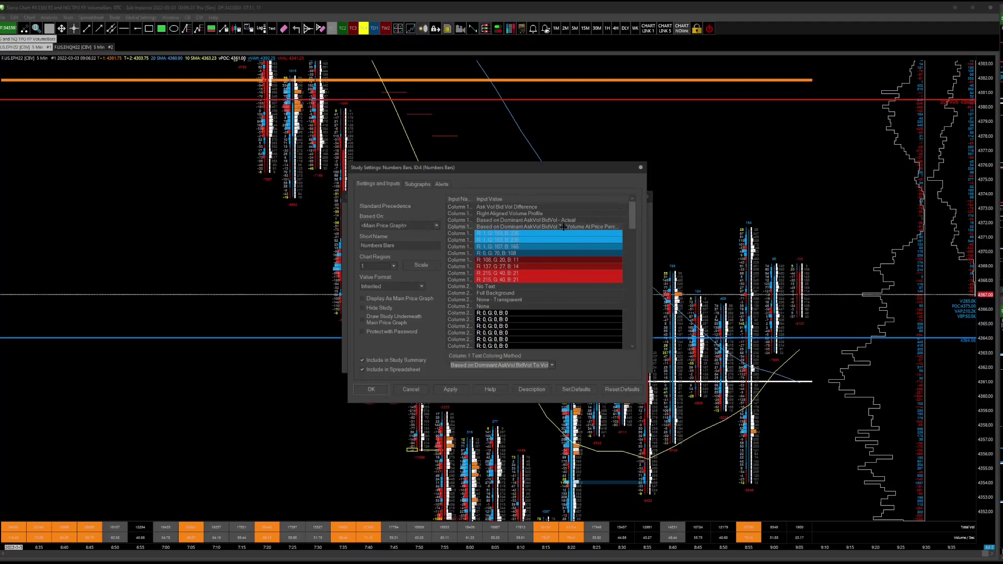
{"action": "left_click", "coordinate": [518, 364]}
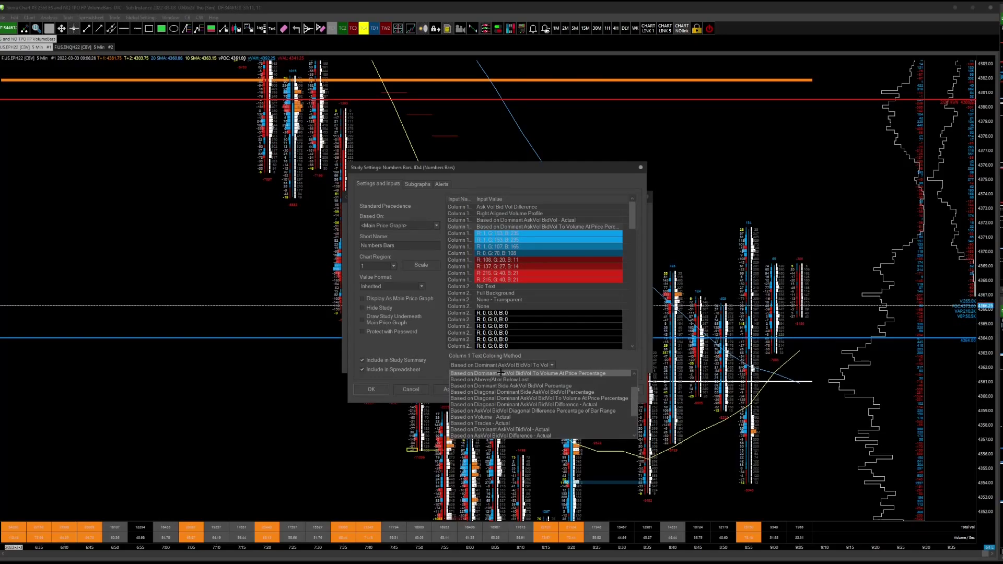
{"action": "left_click", "coordinate": [437, 198]}
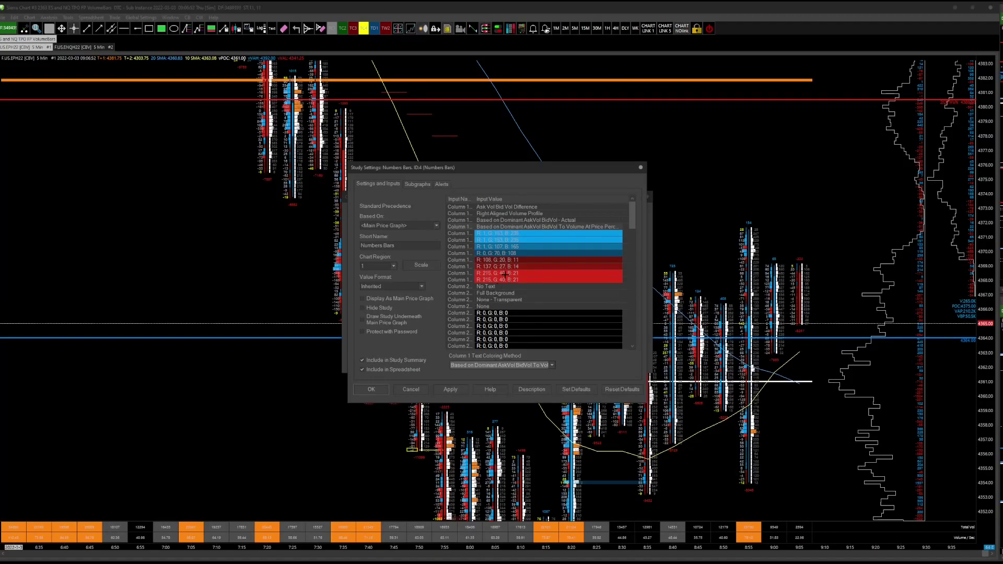
{"action": "left_click_drag", "start_coordinate": [475, 198], "coordinate": [513, 198]}
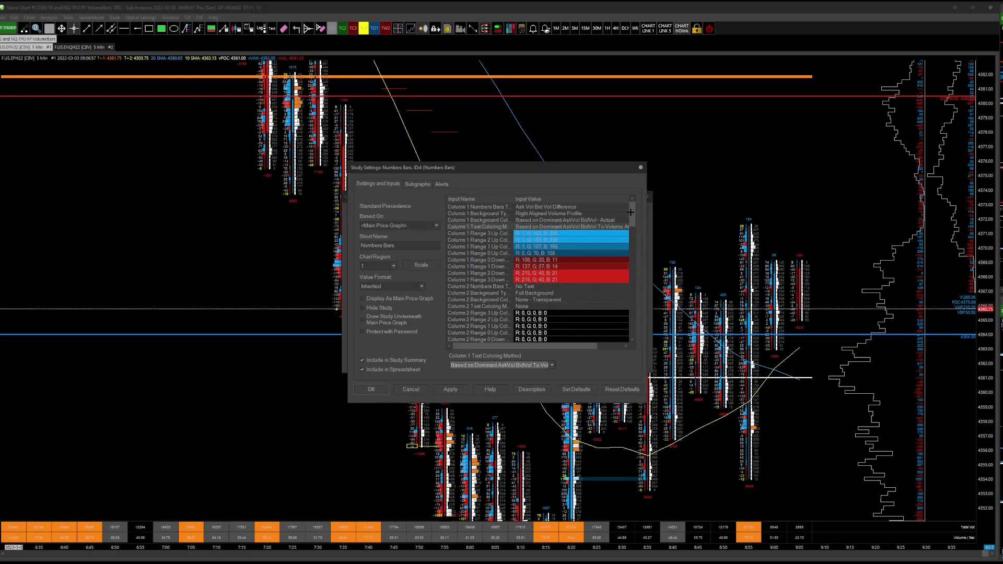
{"action": "left_click_drag", "start_coordinate": [631, 212], "coordinate": [634, 244]}
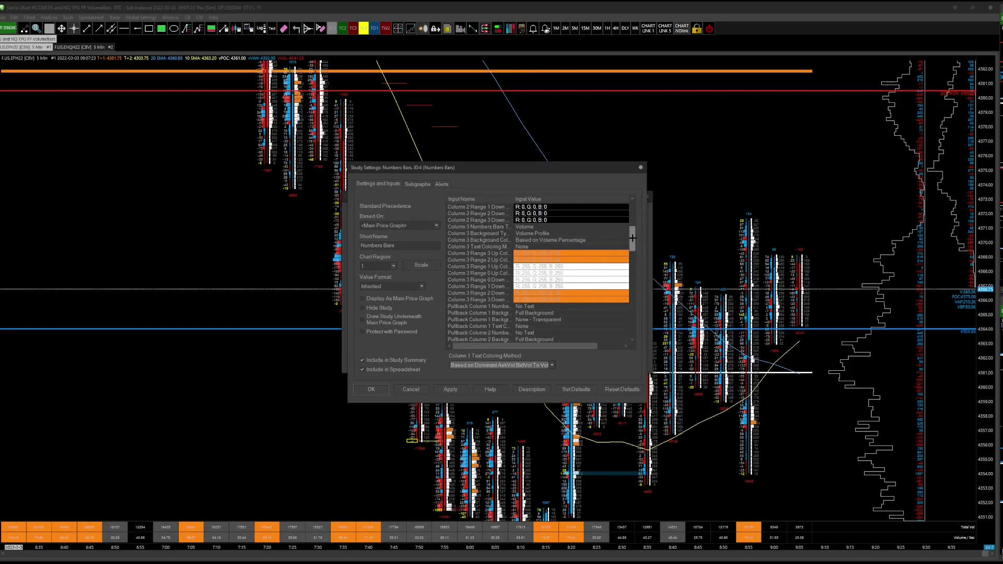
{"action": "scroll", "coordinate": [627, 240], "scroll_direction": "down", "scroll_amount": 2}
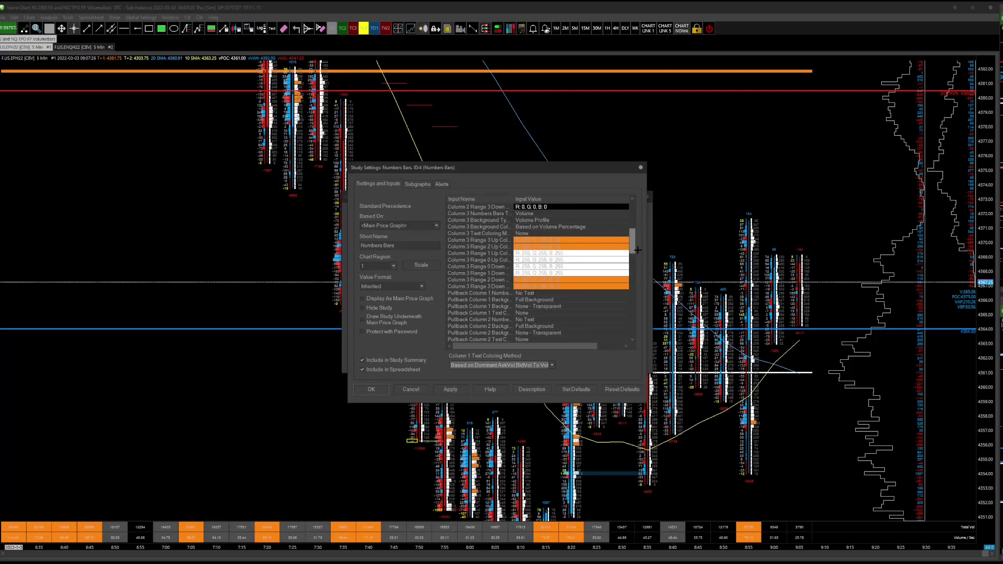
{"action": "left_click_drag", "start_coordinate": [633, 243], "coordinate": [632, 266]}
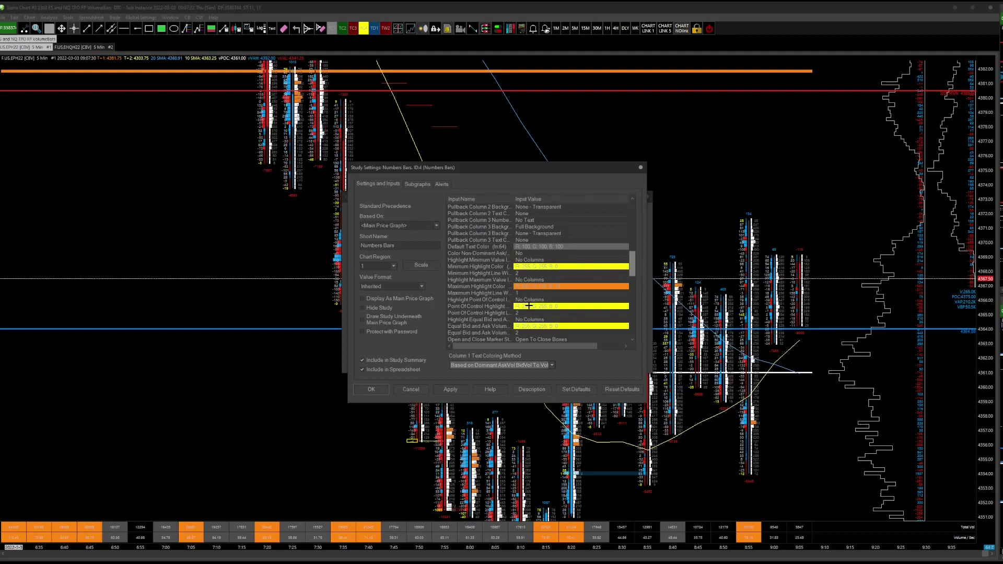
{"action": "scroll", "coordinate": [635, 269], "scroll_direction": "down", "scroll_amount": 3}
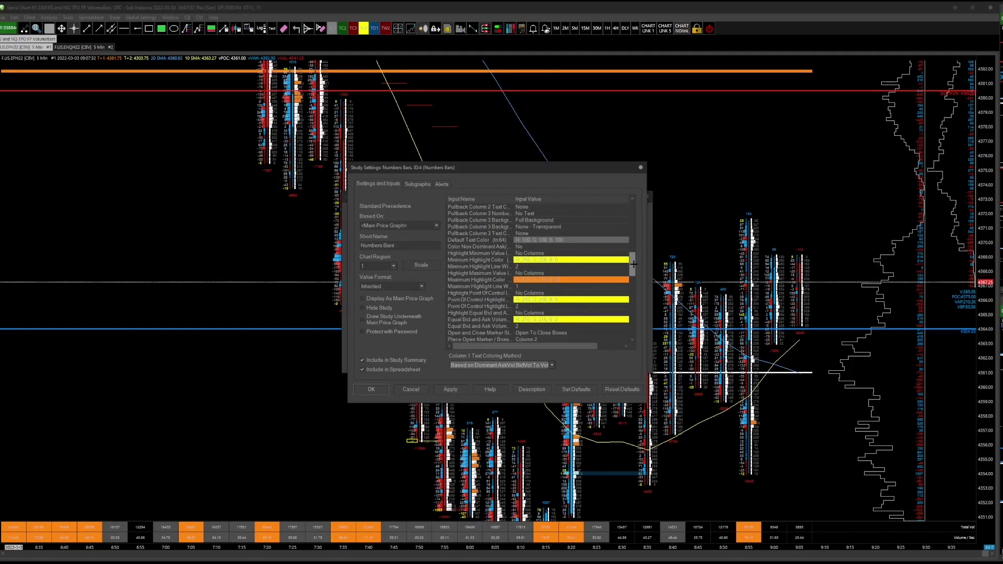
{"action": "scroll", "coordinate": [634, 268], "scroll_direction": "down", "scroll_amount": 1}
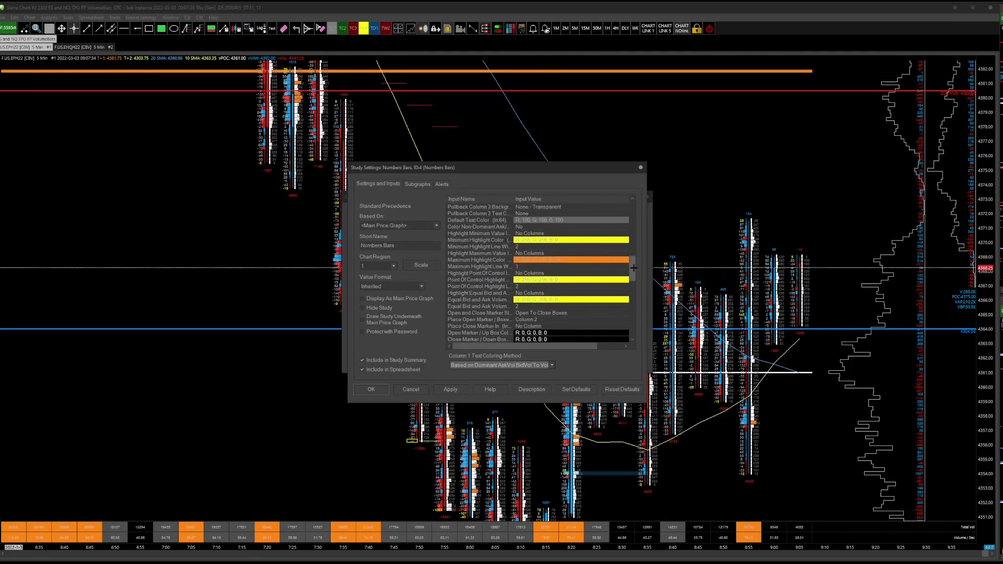
{"action": "scroll", "coordinate": [634, 268], "scroll_direction": "down", "scroll_amount": 1}
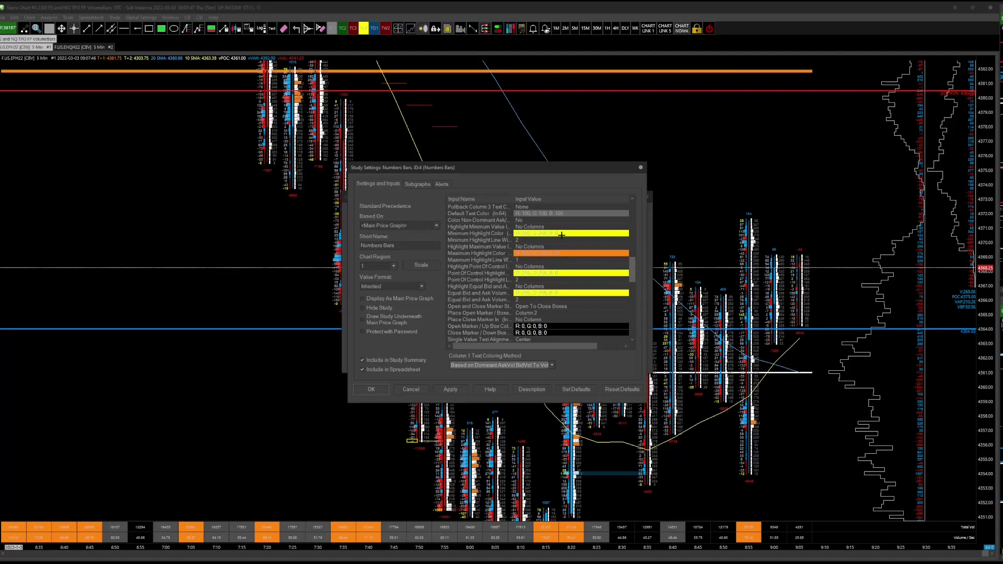
{"action": "scroll", "coordinate": [631, 266], "scroll_direction": "down", "scroll_amount": 2}
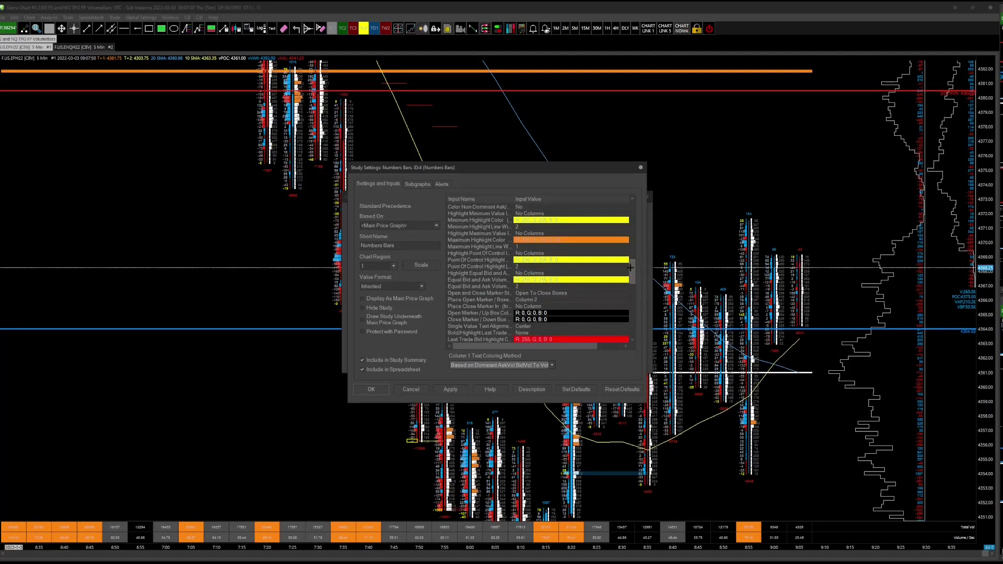
{"action": "scroll", "coordinate": [631, 268], "scroll_direction": "down", "scroll_amount": 4}
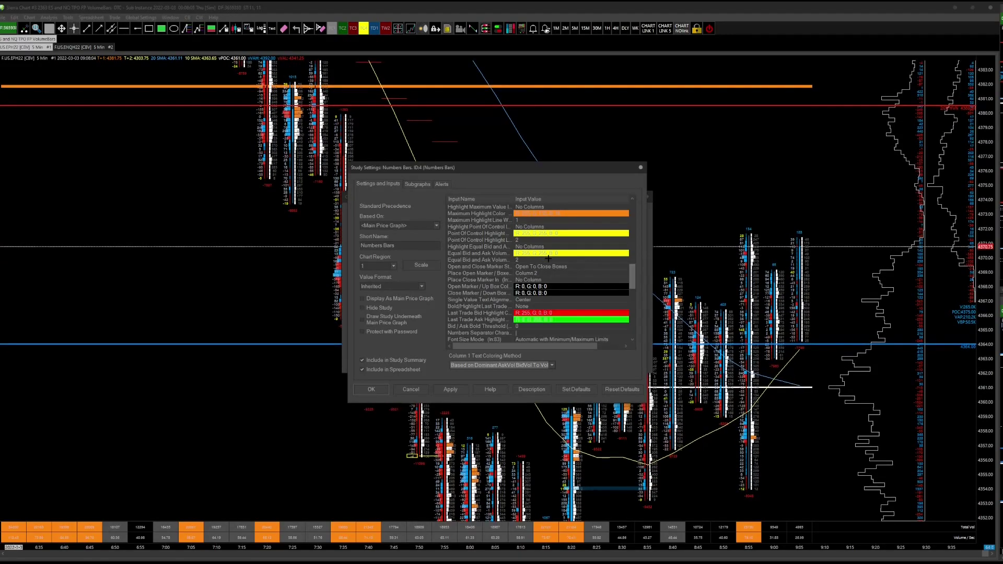
{"action": "left_click", "coordinate": [534, 287]}
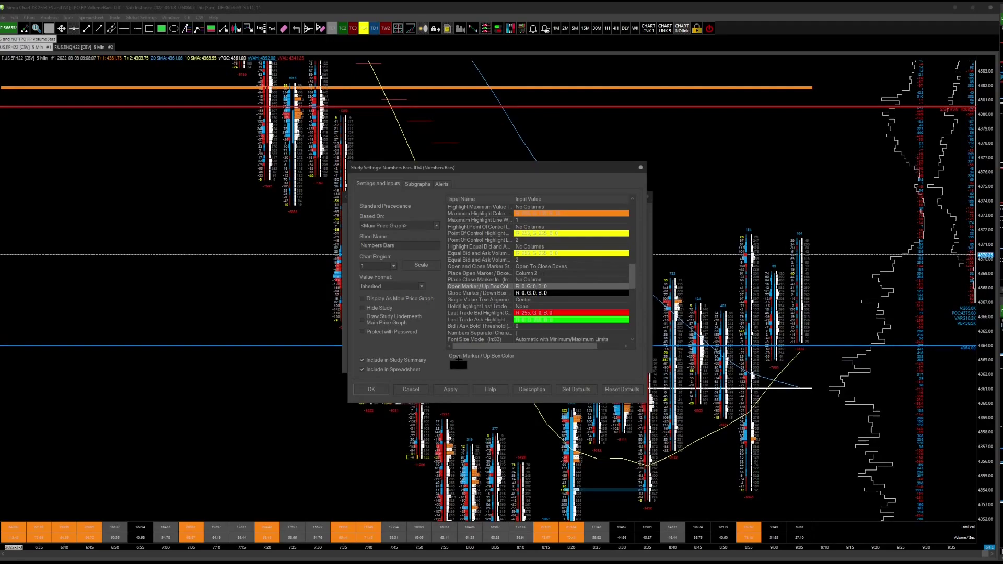
{"action": "left_click", "coordinate": [459, 365]}
{"action": "left_click", "coordinate": [488, 286]}
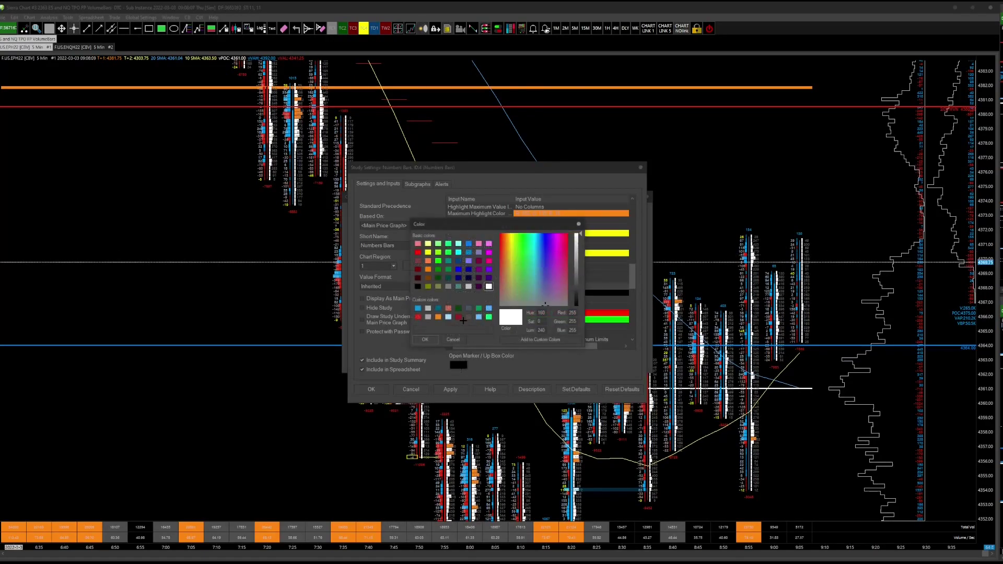
{"action": "left_click", "coordinate": [424, 340]}
{"action": "left_click", "coordinate": [456, 385]}
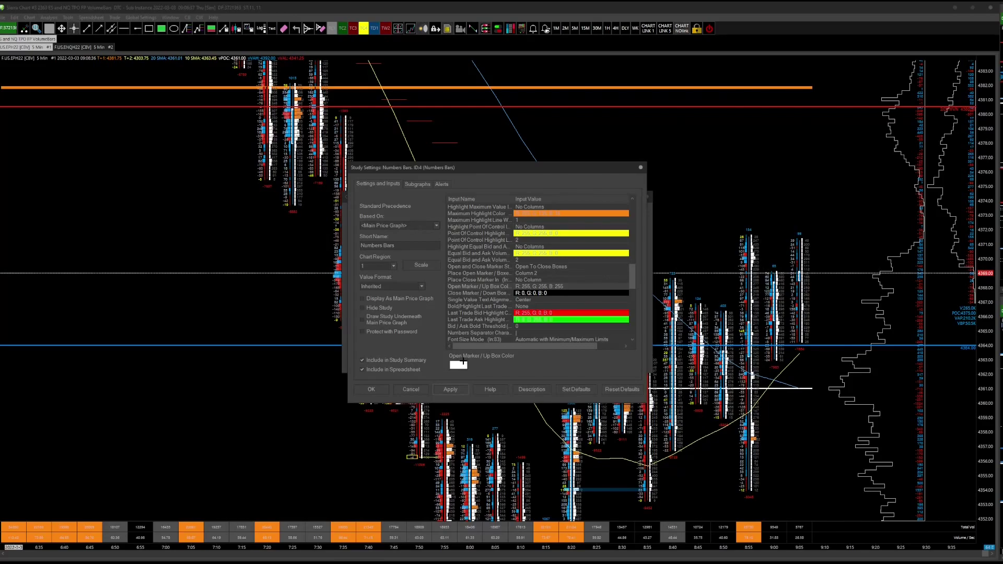
{"action": "left_click", "coordinate": [459, 364]}
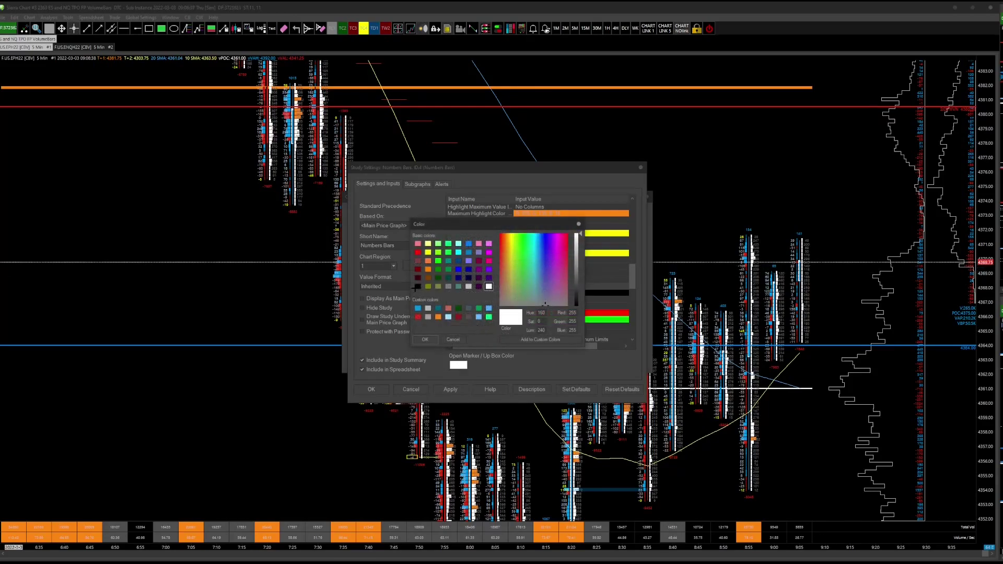
{"action": "left_click", "coordinate": [418, 287]}
{"action": "left_click", "coordinate": [422, 339]}
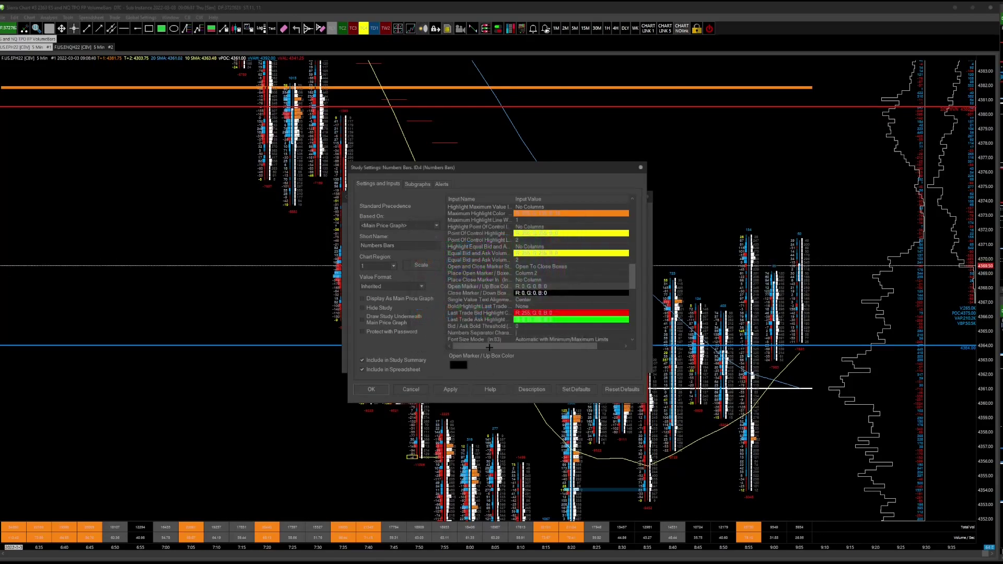
{"action": "left_click", "coordinate": [450, 390]}
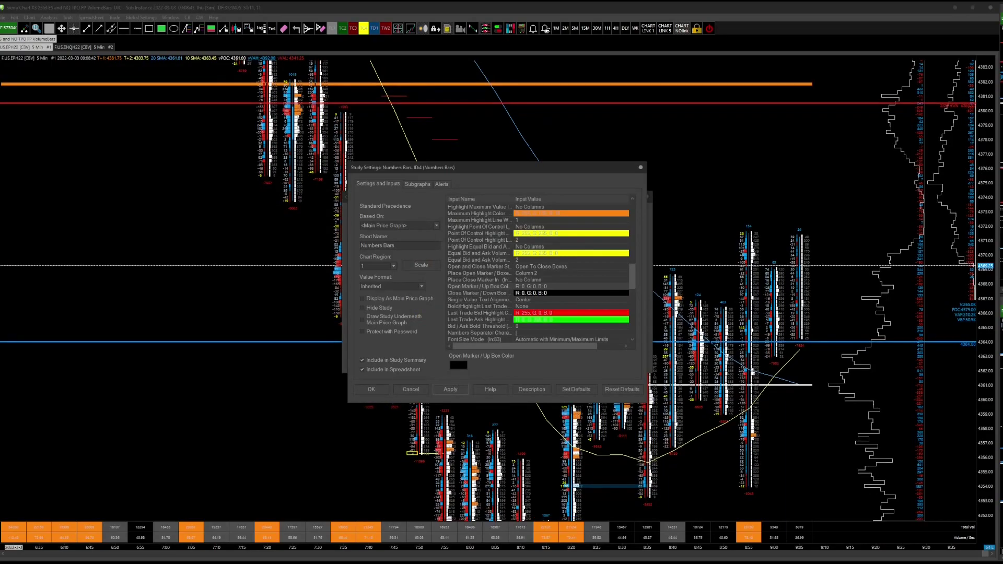
{"action": "left_click_drag", "start_coordinate": [629, 281], "coordinate": [627, 340]}
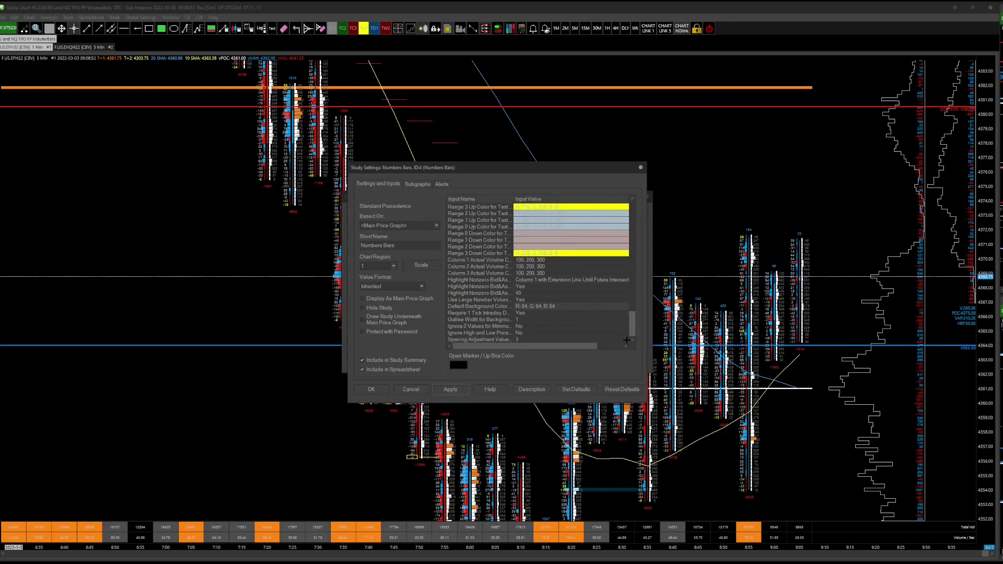
{"action": "left_click", "coordinate": [518, 339]}
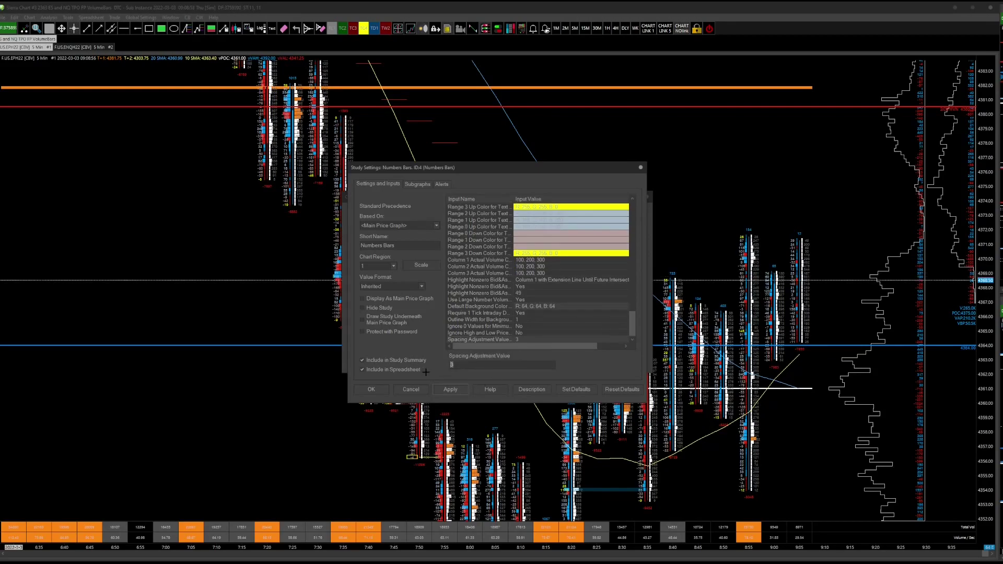
{"action": "type", "text": "0"}
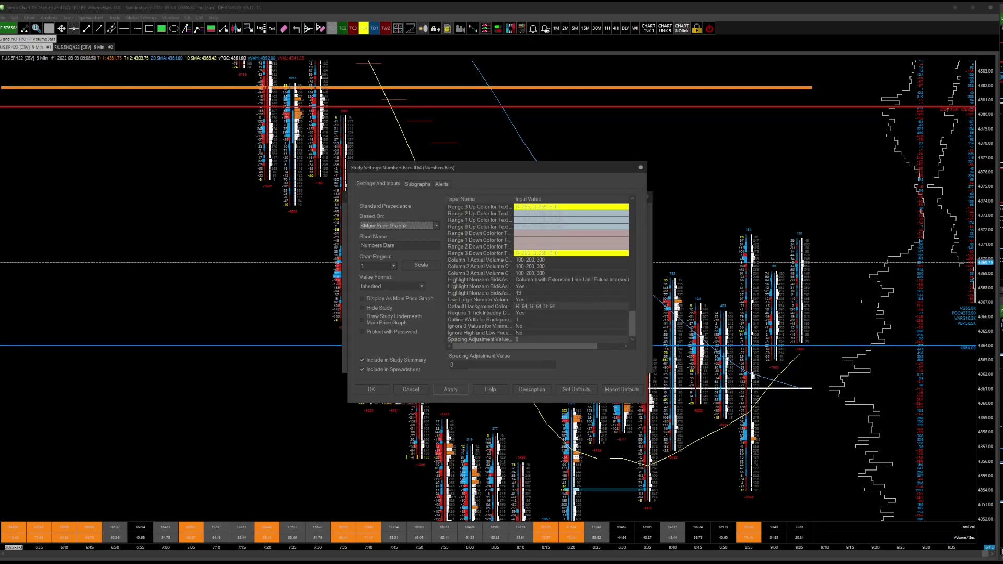
{"action": "left_click", "coordinate": [452, 390]}
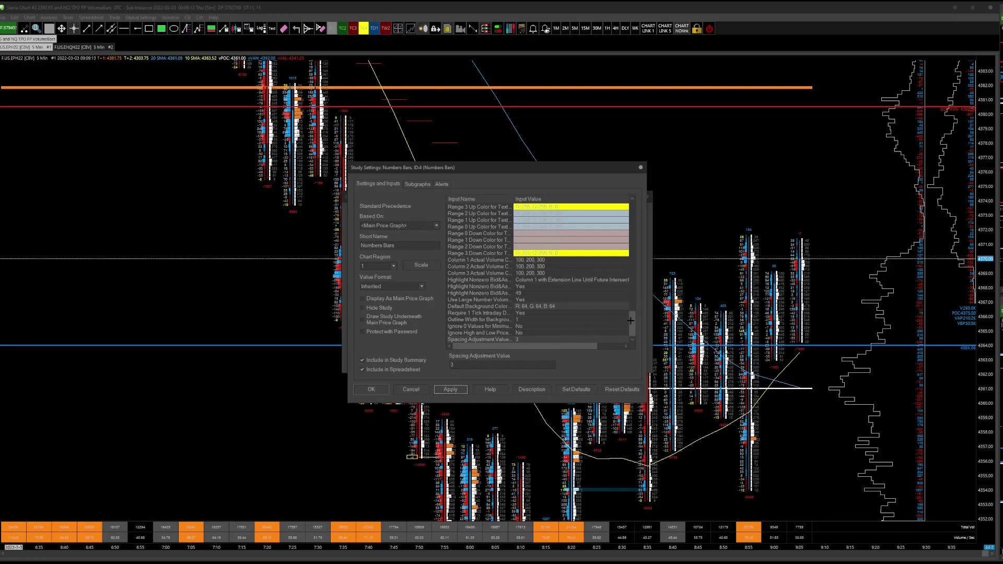
{"action": "left_click_drag", "start_coordinate": [631, 319], "coordinate": [632, 340]}
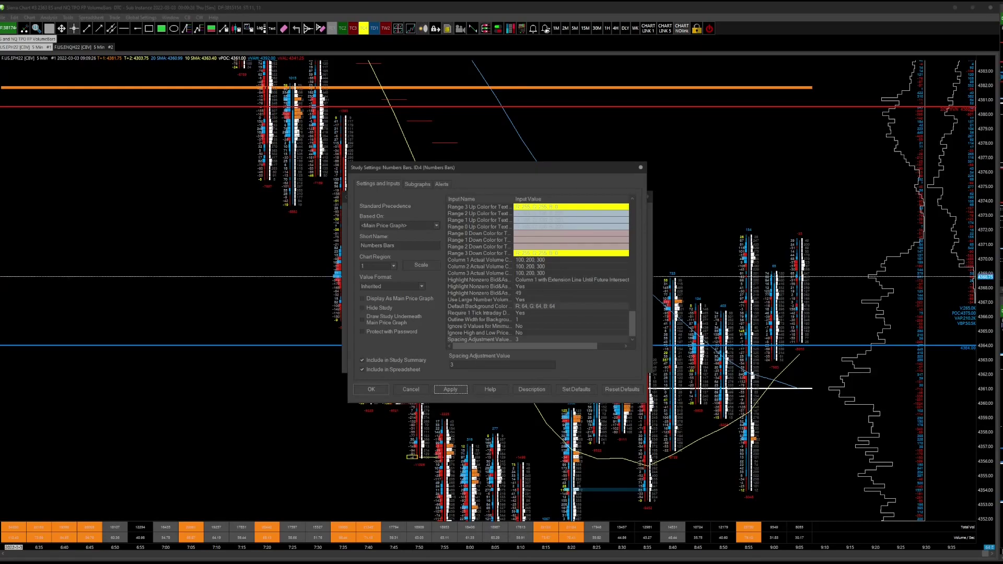
- Apply the Numbers Bars changes, close Chart Studies, and bring Graphics Settings - Chart into view
{"action": "left_click", "coordinate": [373, 390]}
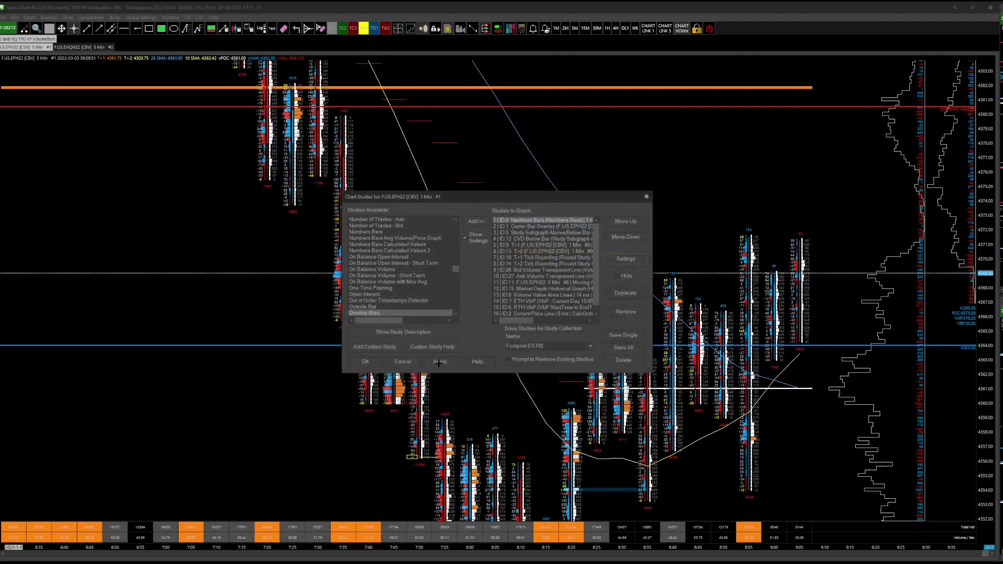
{"action": "left_click", "coordinate": [366, 362]}
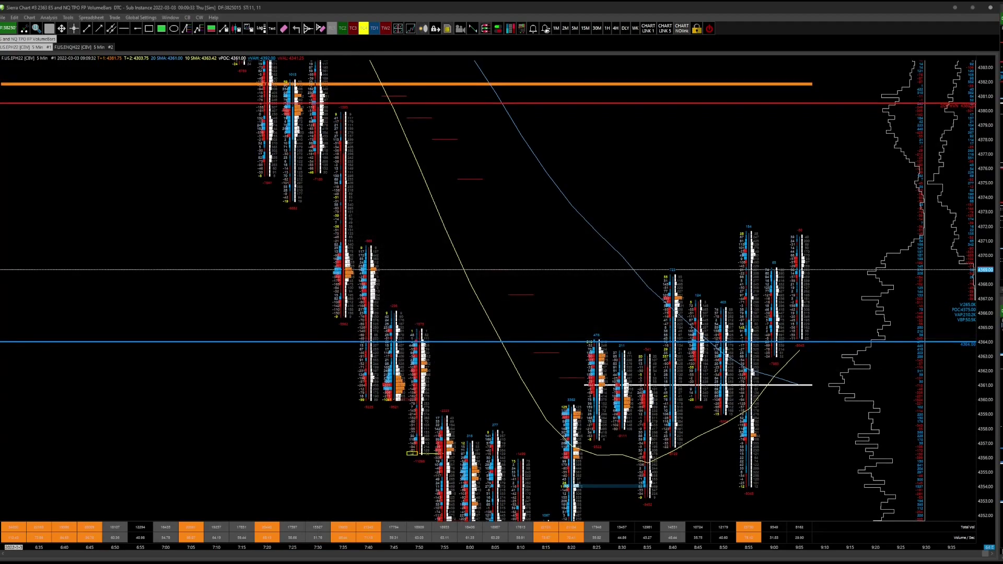
{"action": "left_click", "coordinate": [29, 17]}
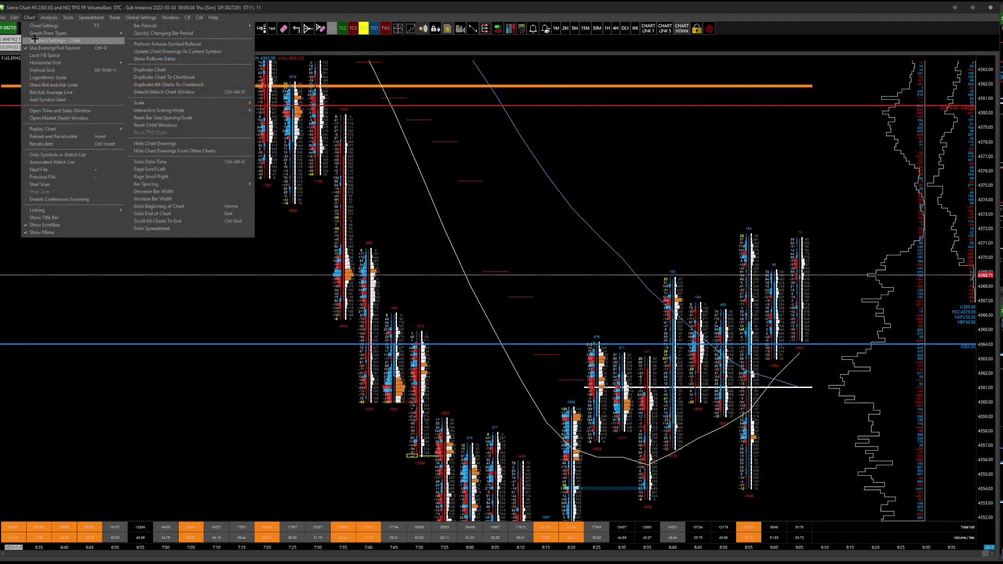
{"action": "left_click", "coordinate": [33, 40]}
{"action": "left_click_drag", "start_coordinate": [60, 28], "coordinate": [512, 202]}
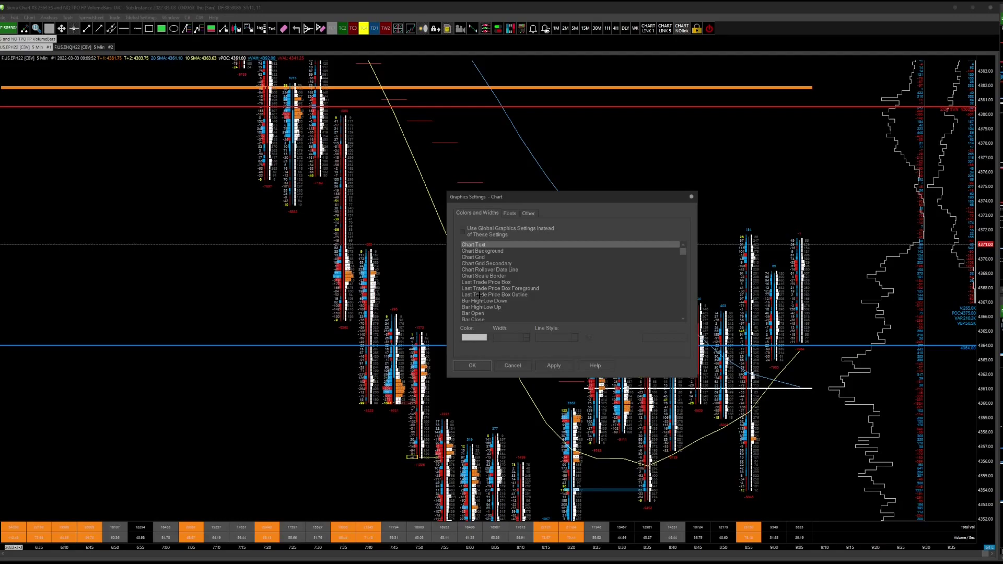
- Check the chart's bar width settings, then close Graphics Settings without changes
{"action": "left_click", "coordinate": [528, 213]}
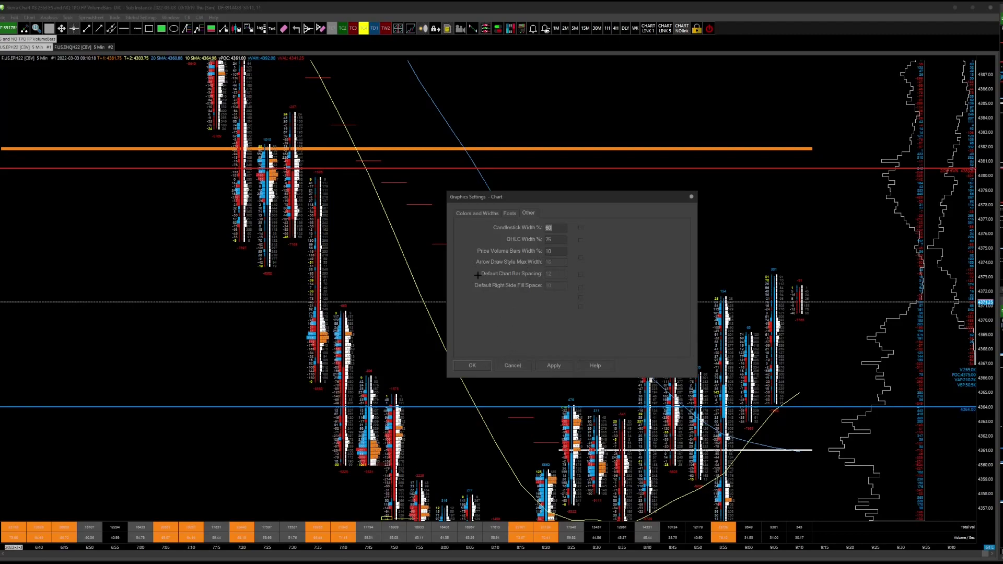
{"action": "left_click", "coordinate": [477, 213]}
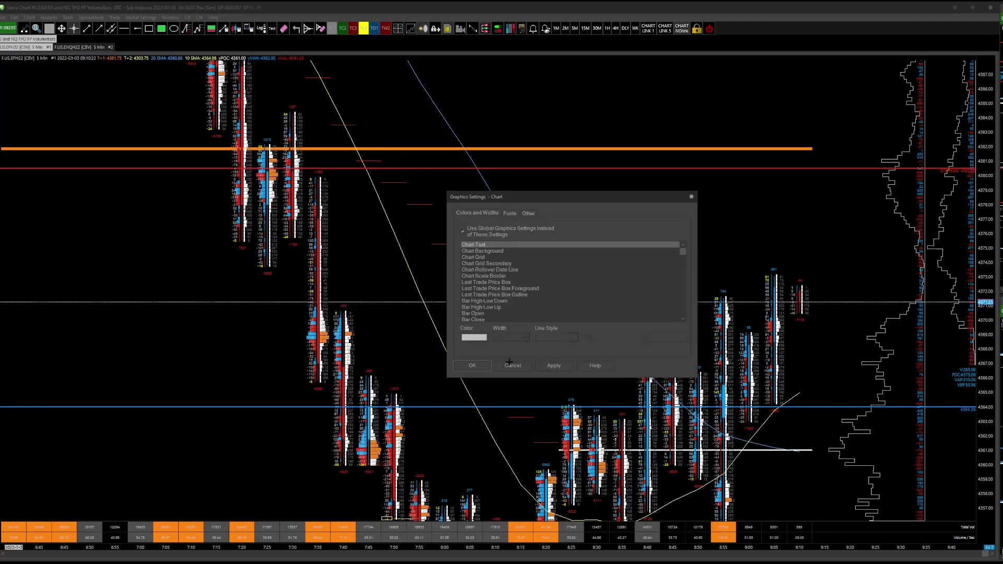
{"action": "left_click", "coordinate": [469, 364]}
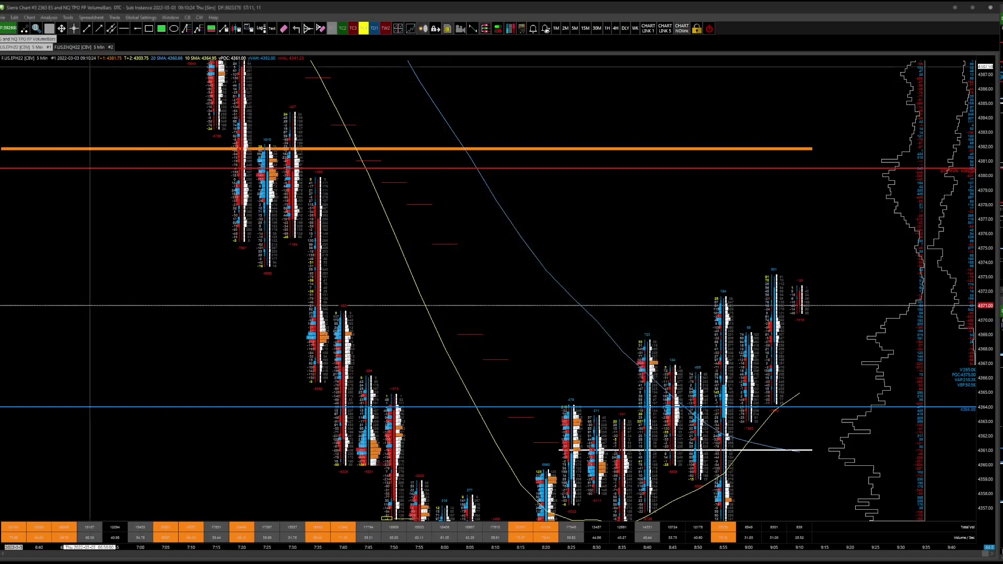
{"action": "left_click", "coordinate": [140, 17]}
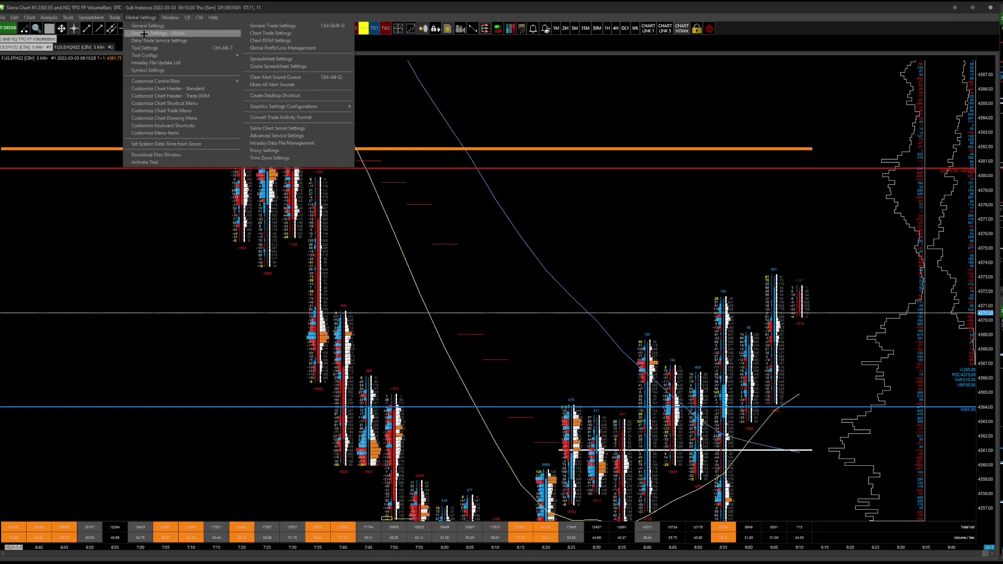
{"action": "left_click", "coordinate": [144, 33]}
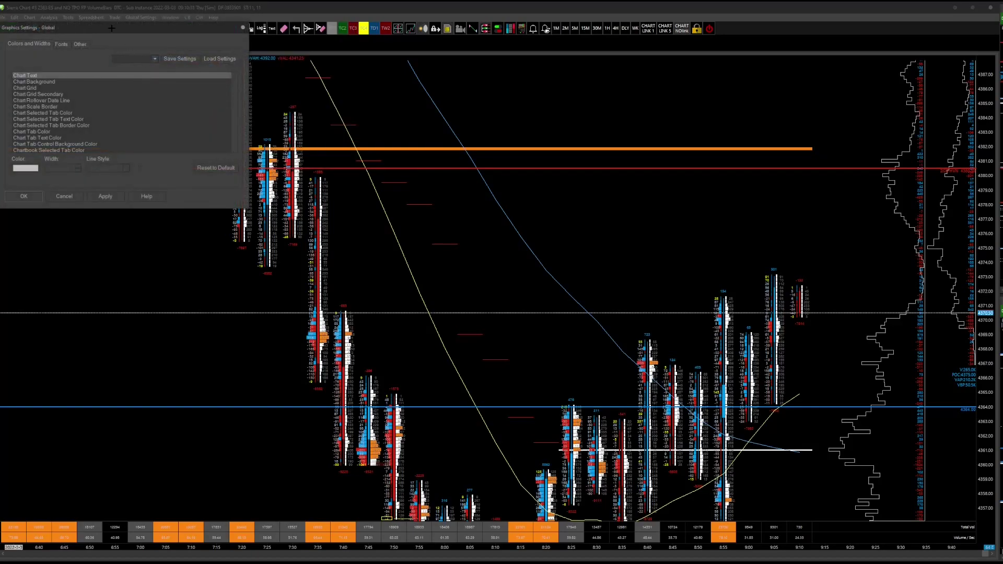
{"action": "left_click_drag", "start_coordinate": [111, 27], "coordinate": [544, 194]}
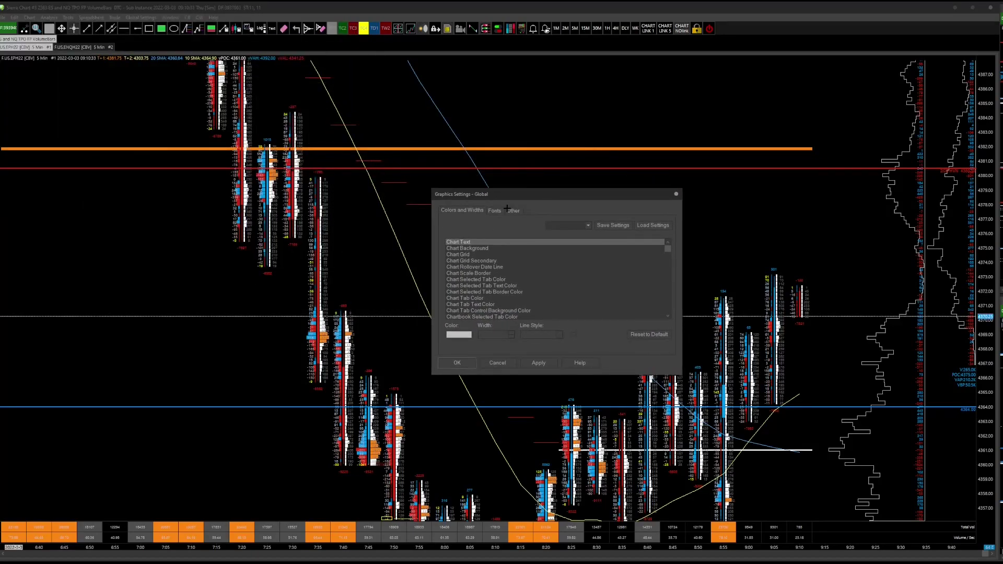
{"action": "left_click", "coordinate": [513, 211]}
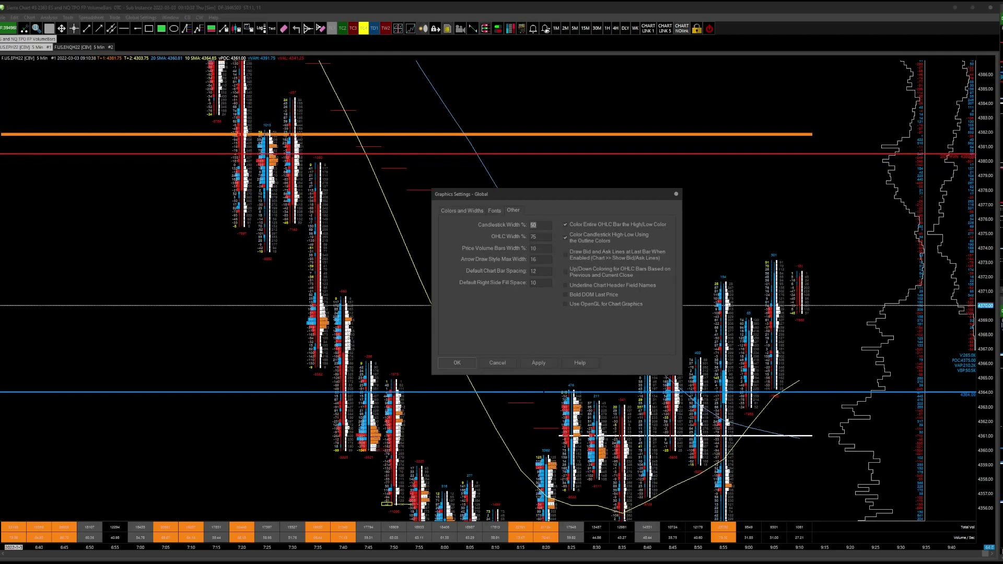
{"action": "left_click", "coordinate": [480, 363]}
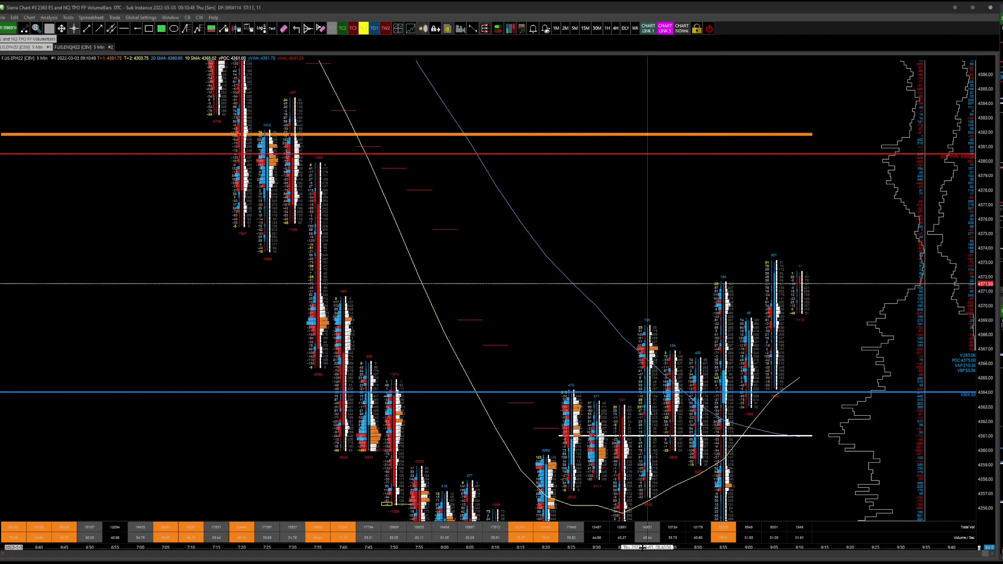
- Widen, then narrow the bar spacing so footprint bars reach back to about 6:05
{"action": "left_click_drag", "start_coordinate": [648, 548], "coordinate": [322, 547]}
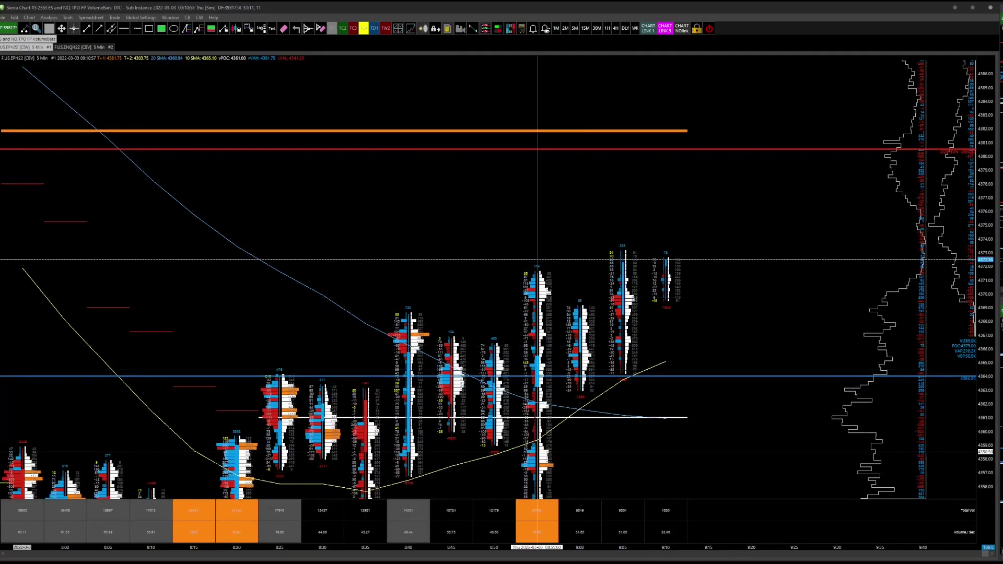
{"action": "left_click_drag", "start_coordinate": [451, 547], "coordinate": [720, 548]}
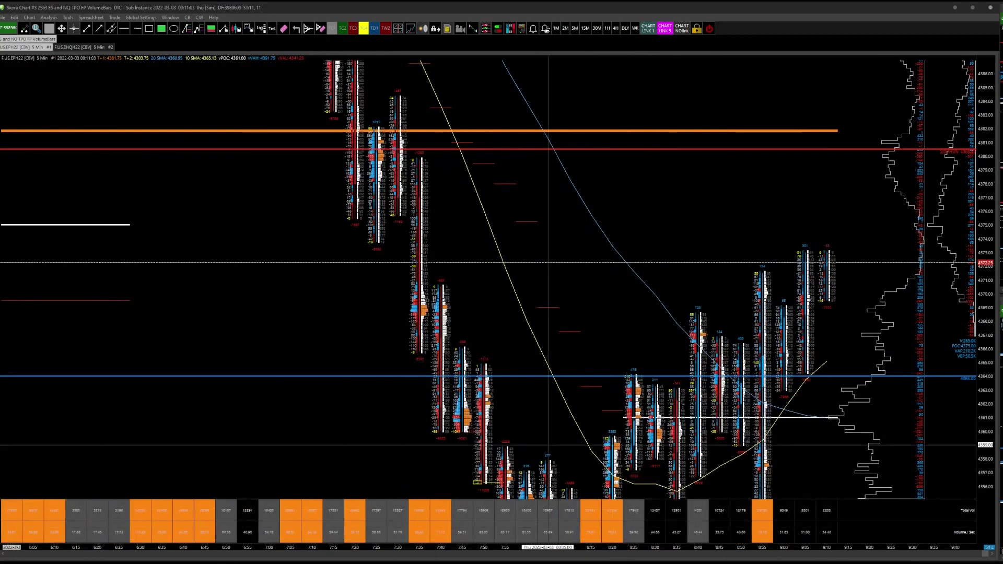